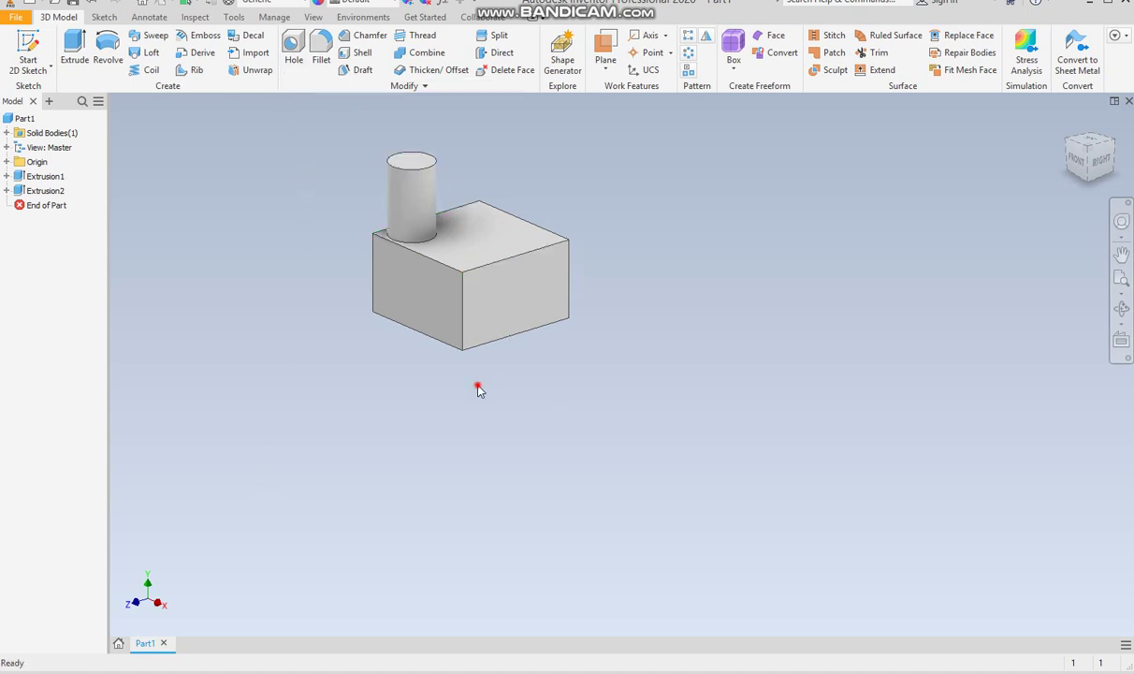
Step: Zoom the view out and back in to inspect the block and its cylinder boss
scroll(477, 385, down, 3)
scroll(477, 385, up, 3)
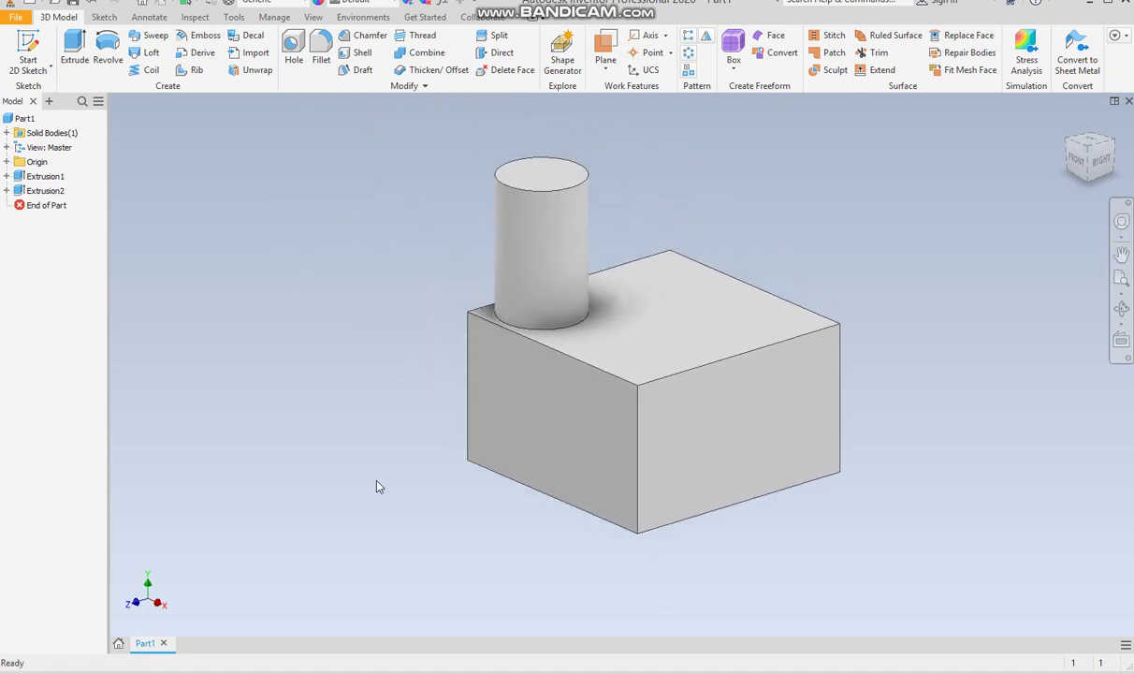
Step: Start a hole on the block's front face, dimensioned 0.25 in from the vertical and bottom edges
click(293, 52)
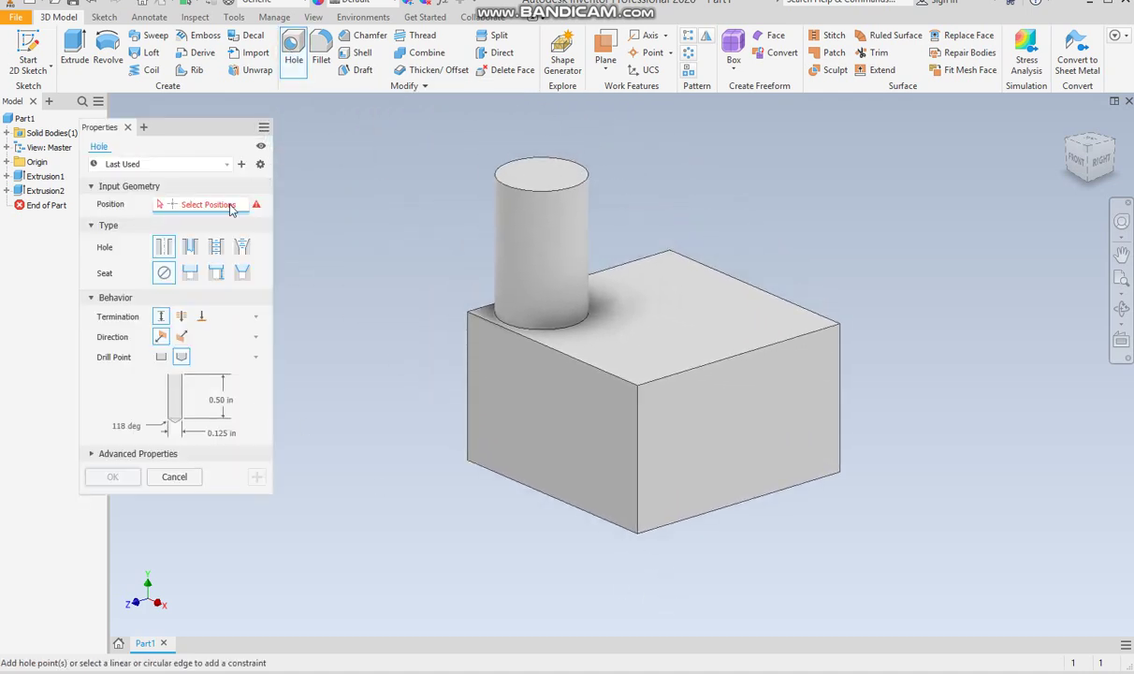
click(578, 439)
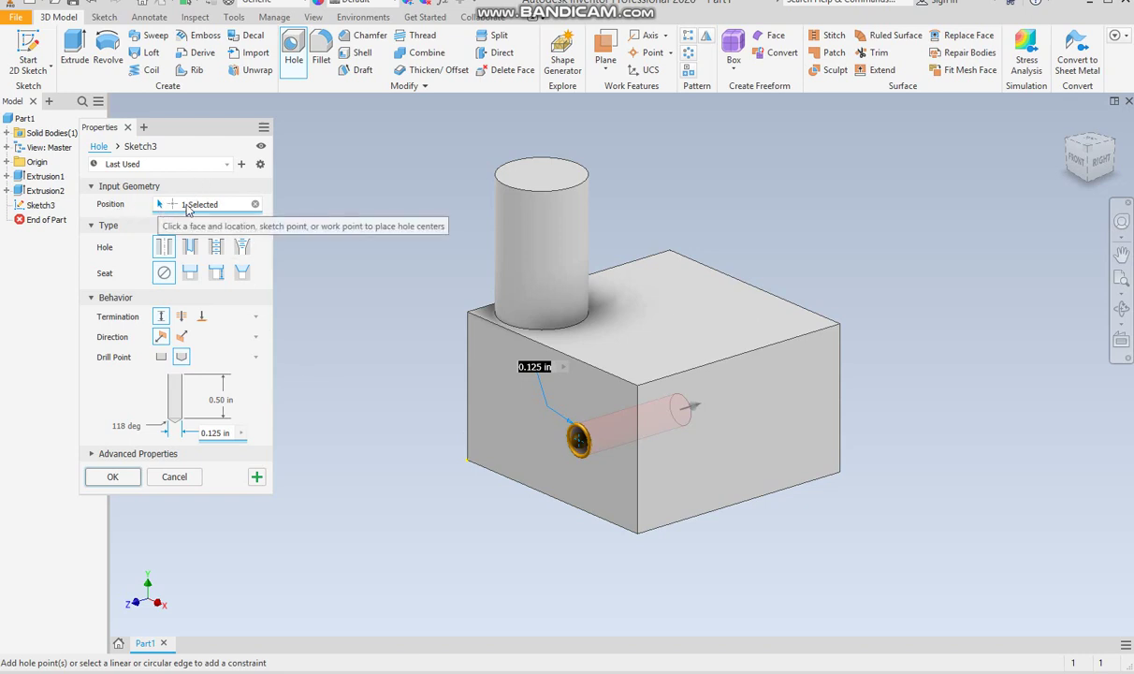
click(637, 476)
text(.25)
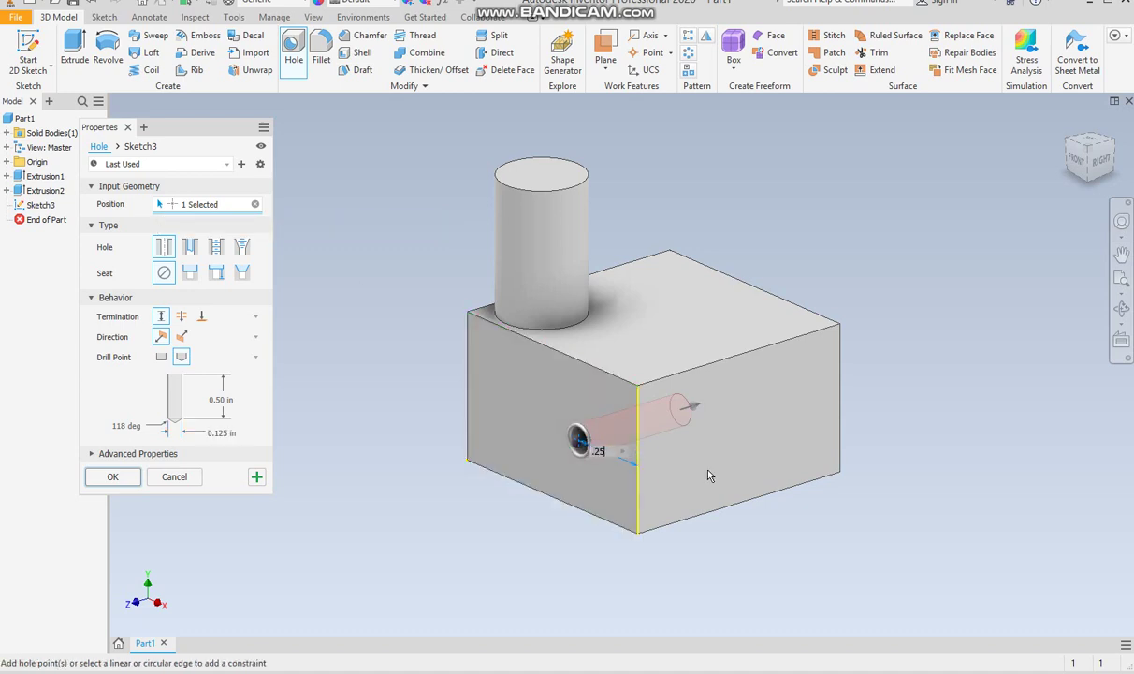
key(Return)
click(603, 520)
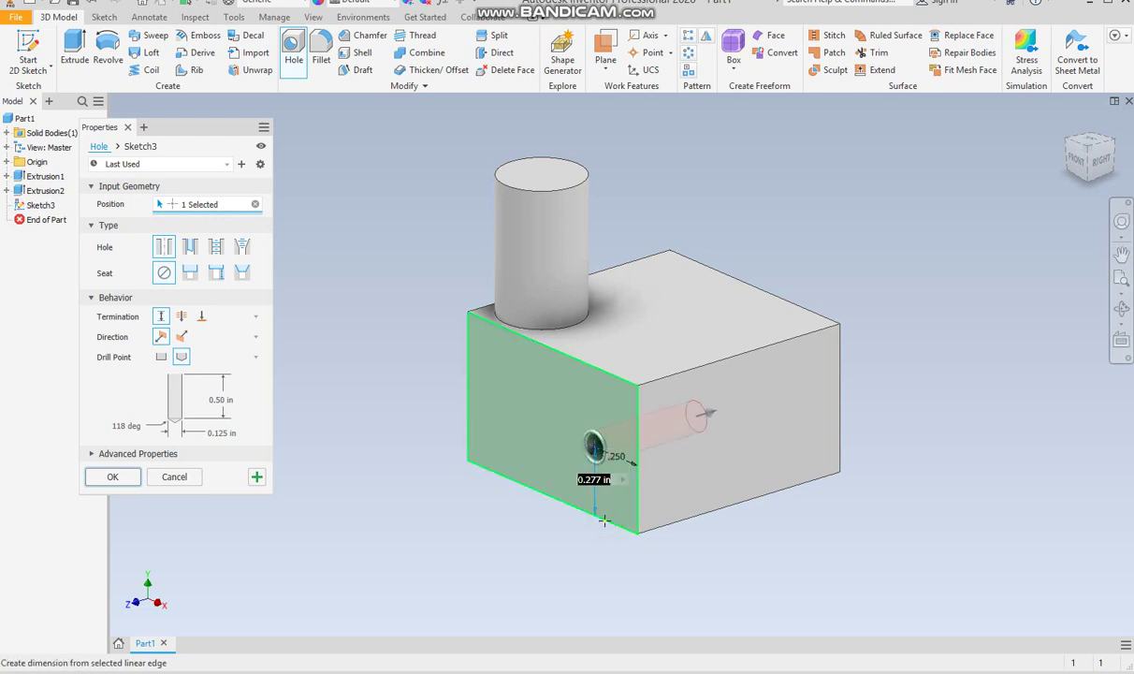
key(BackSpace)
text(5)
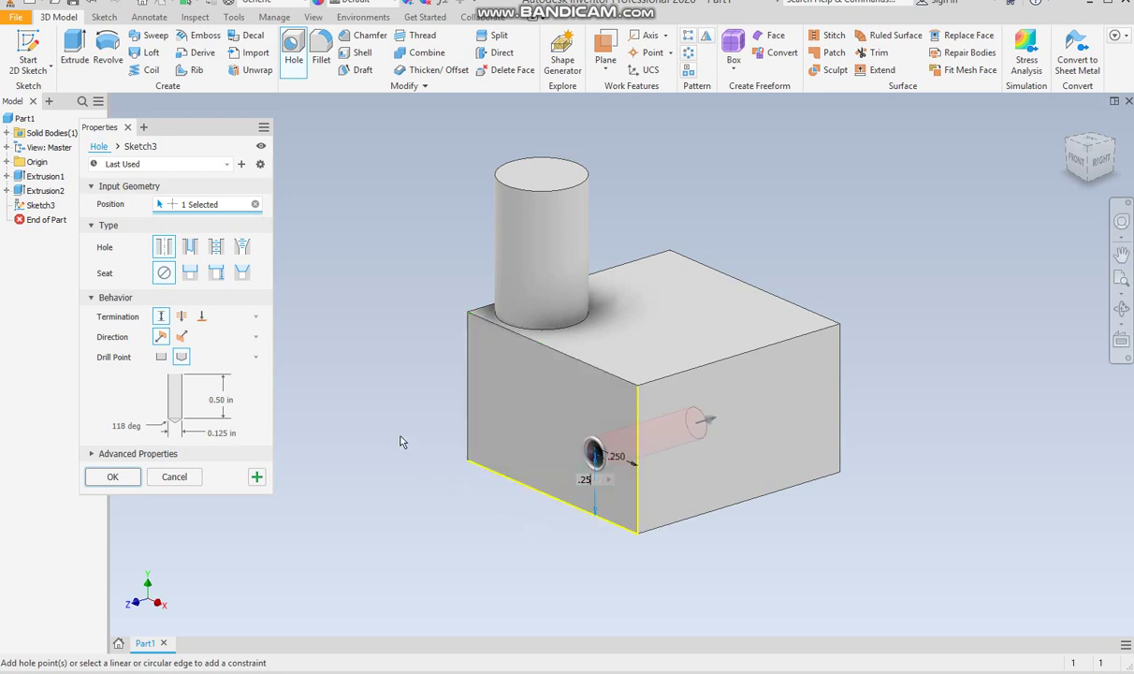
Step: Try the Clearance, Tapped and Taper Tapped hole types, then settle on Simple Hole
click(190, 247)
click(218, 248)
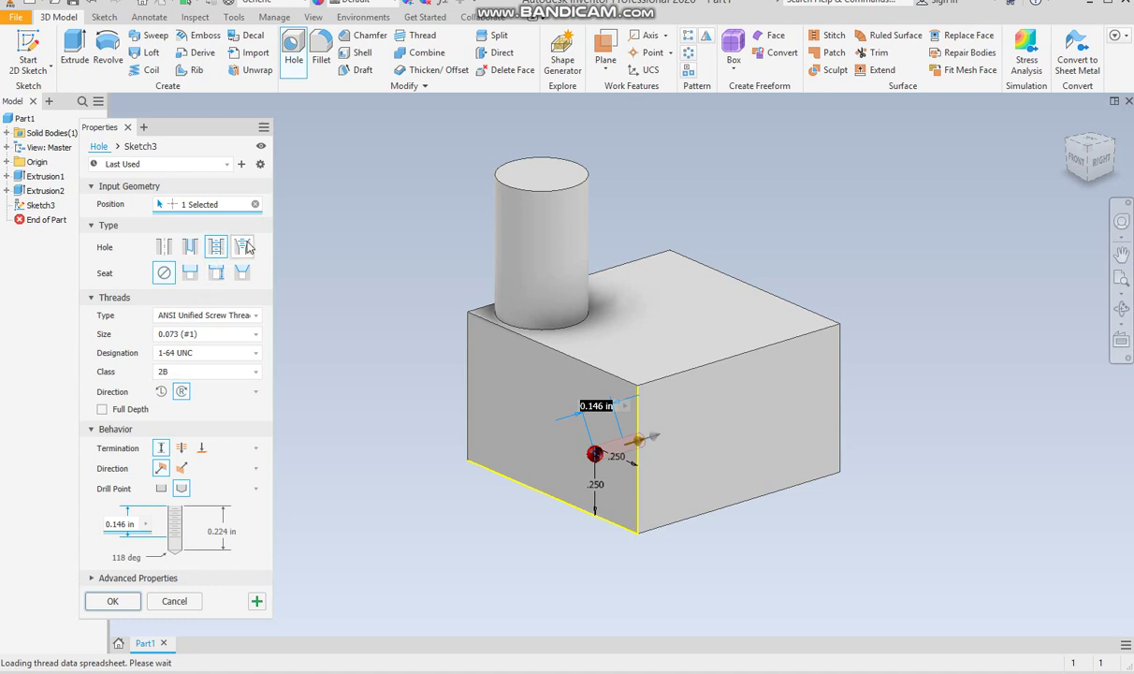
click(242, 247)
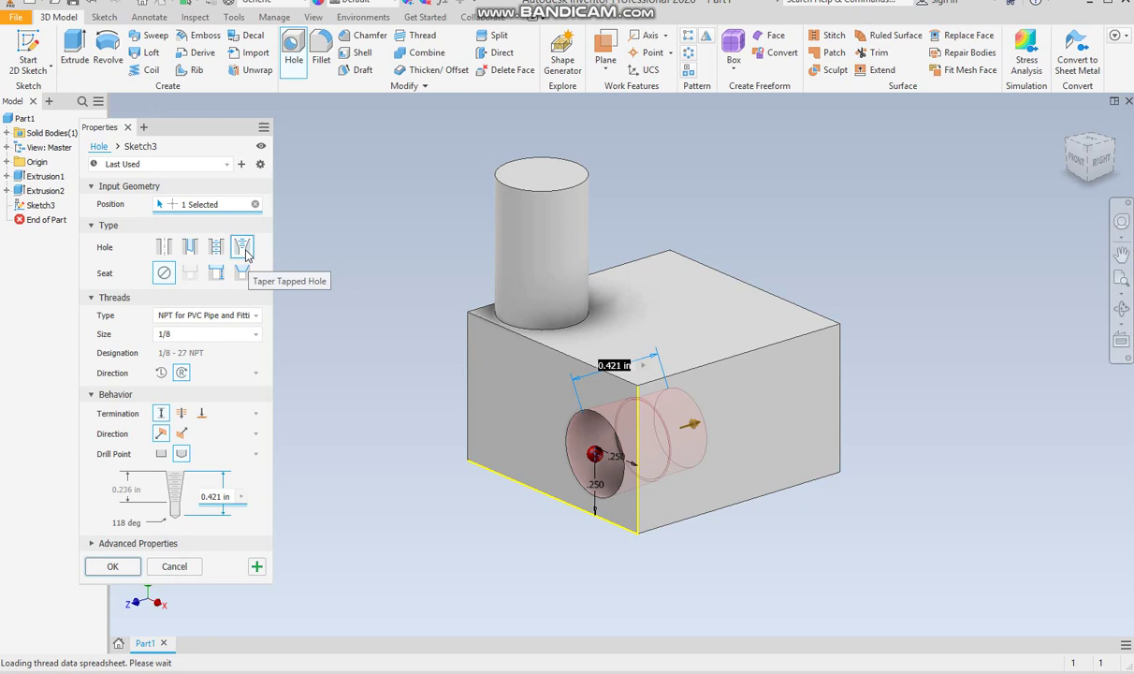
click(165, 248)
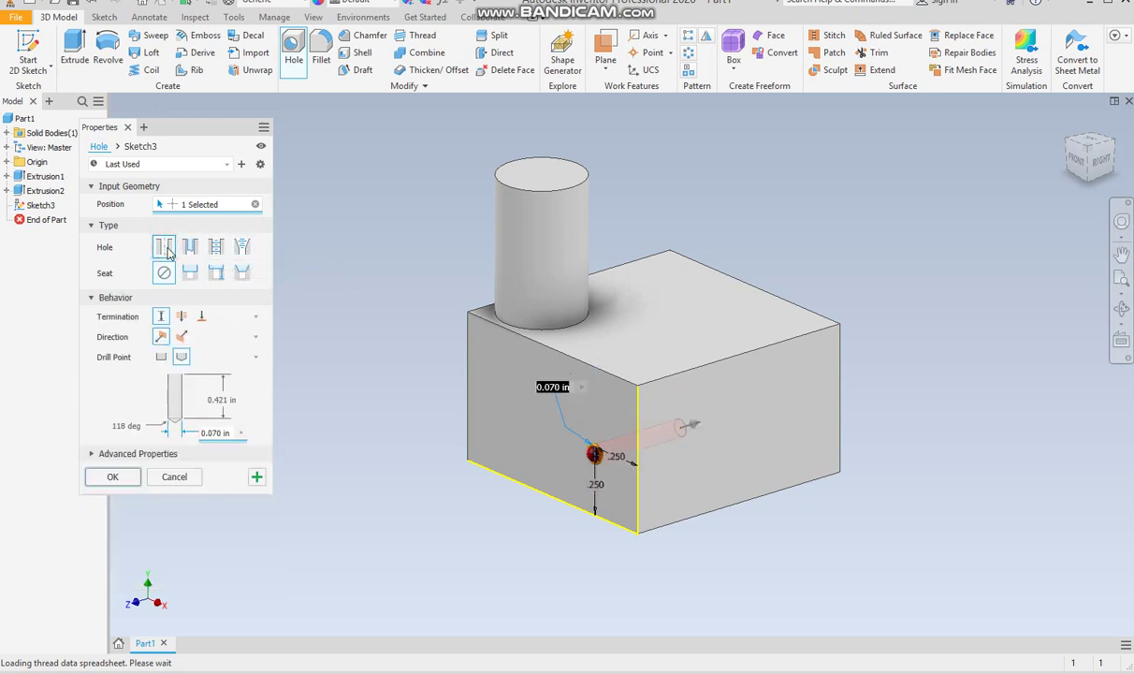
Step: Try the Counterbore and Spotface seats, then give the hole a Countersink seat
click(189, 273)
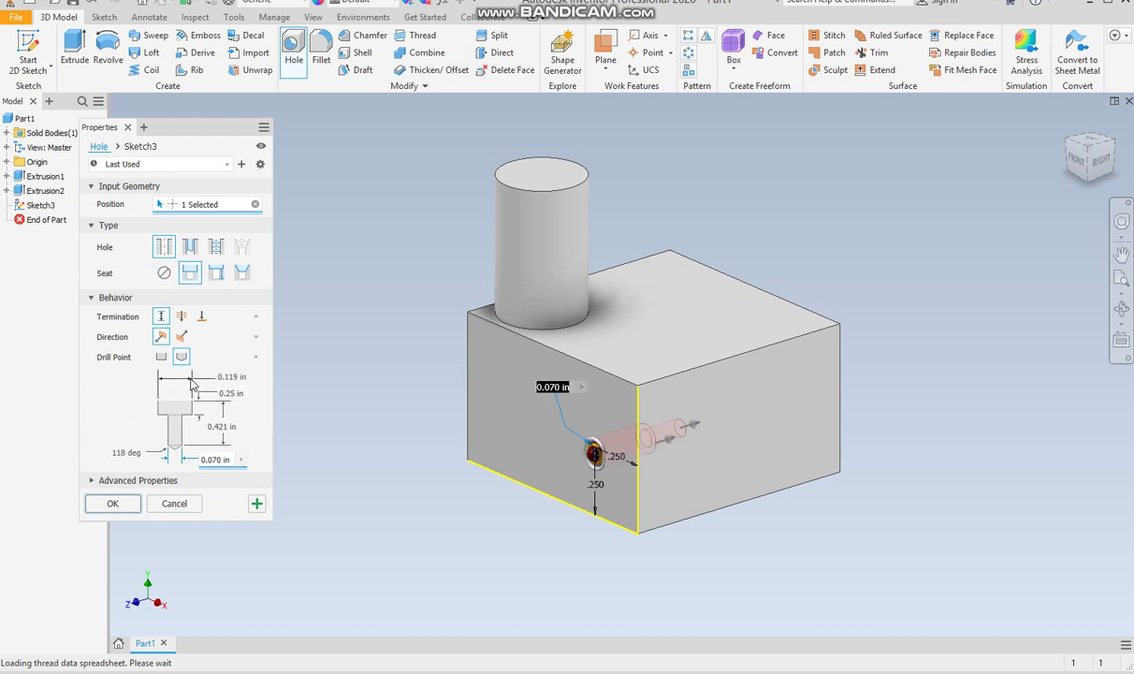
click(217, 272)
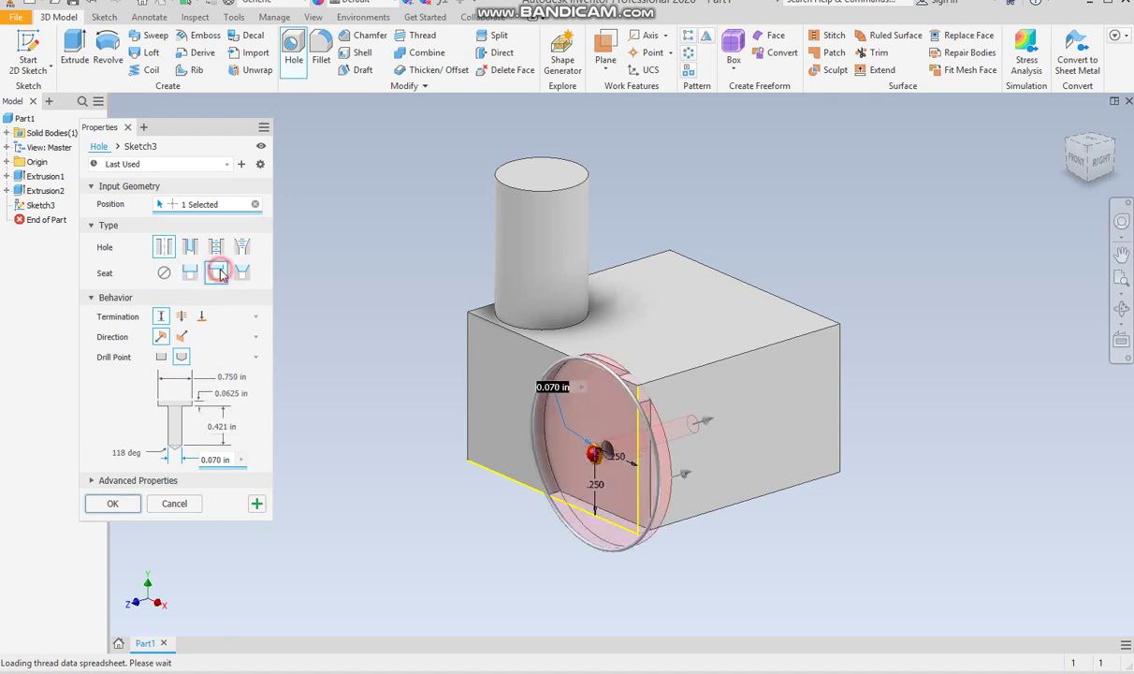
click(240, 272)
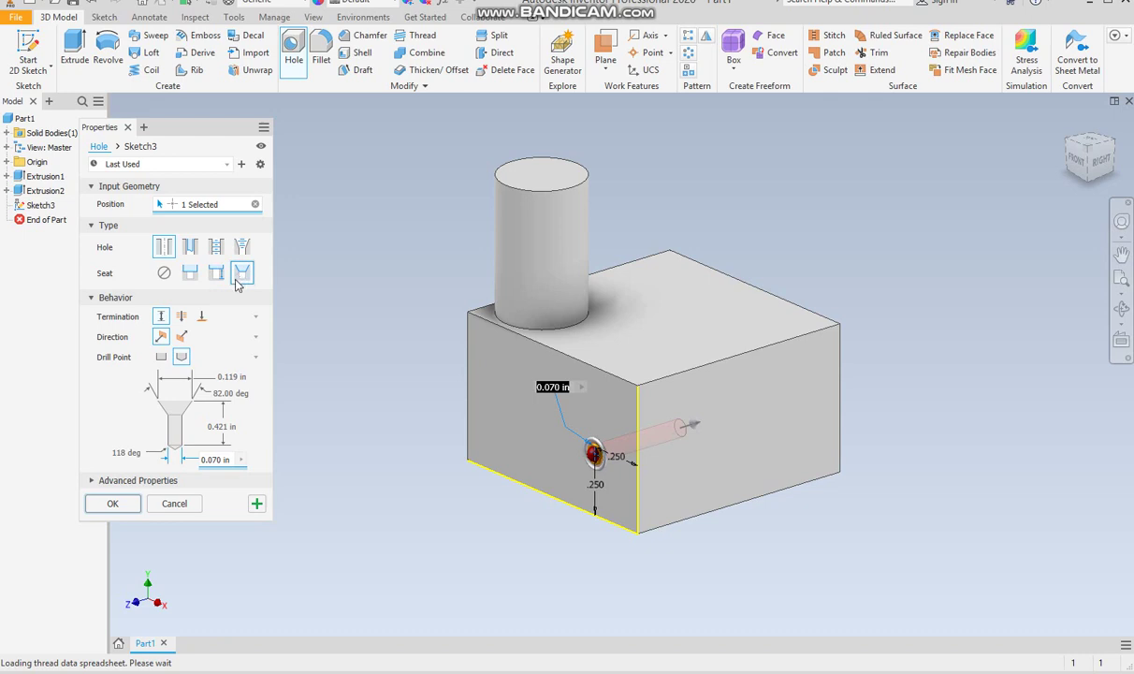
Step: Make it a through clearance hole with a 0.25 in countersink diameter
click(192, 248)
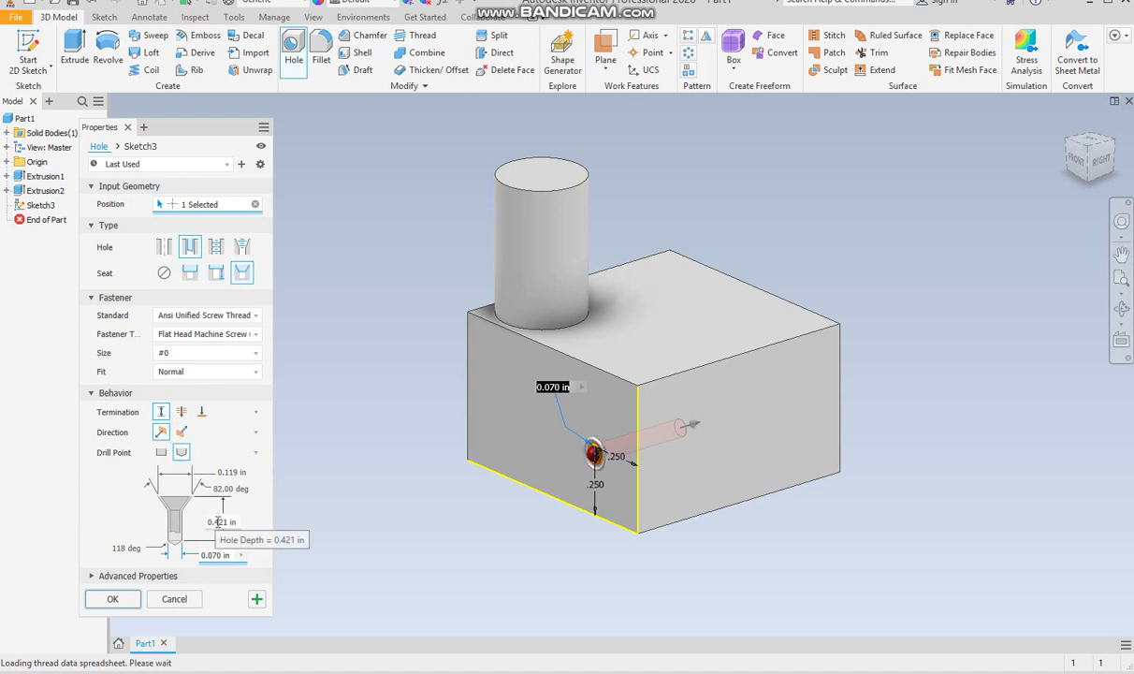
click(181, 412)
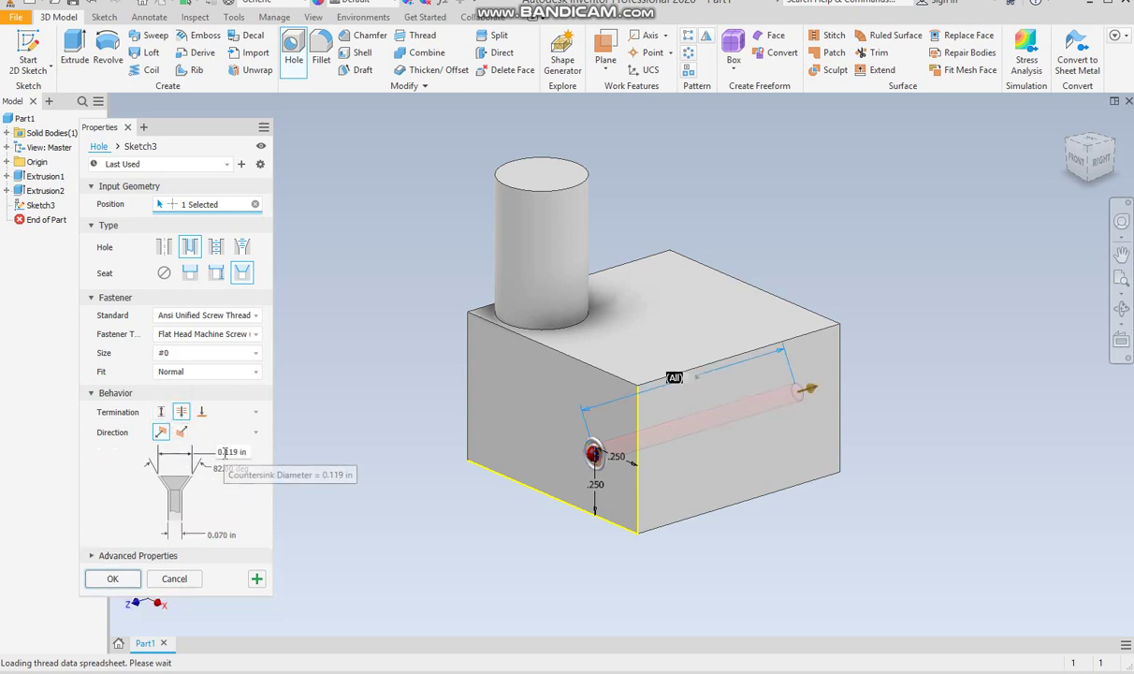
click(225, 452)
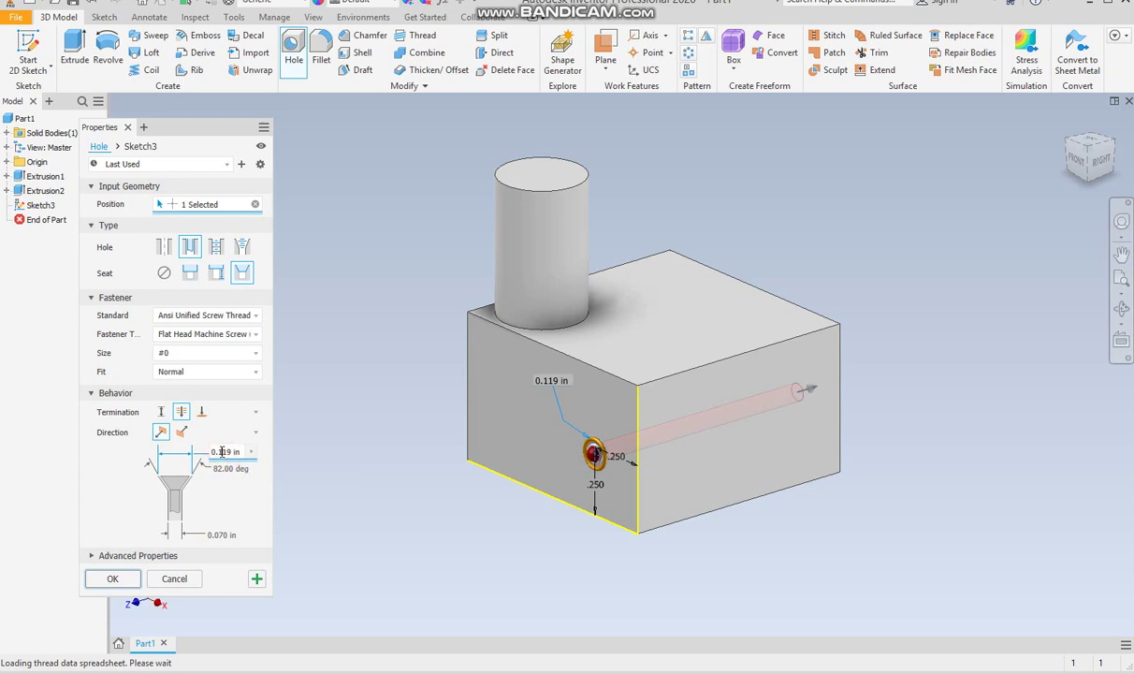
double_click(217, 452)
text(.25)
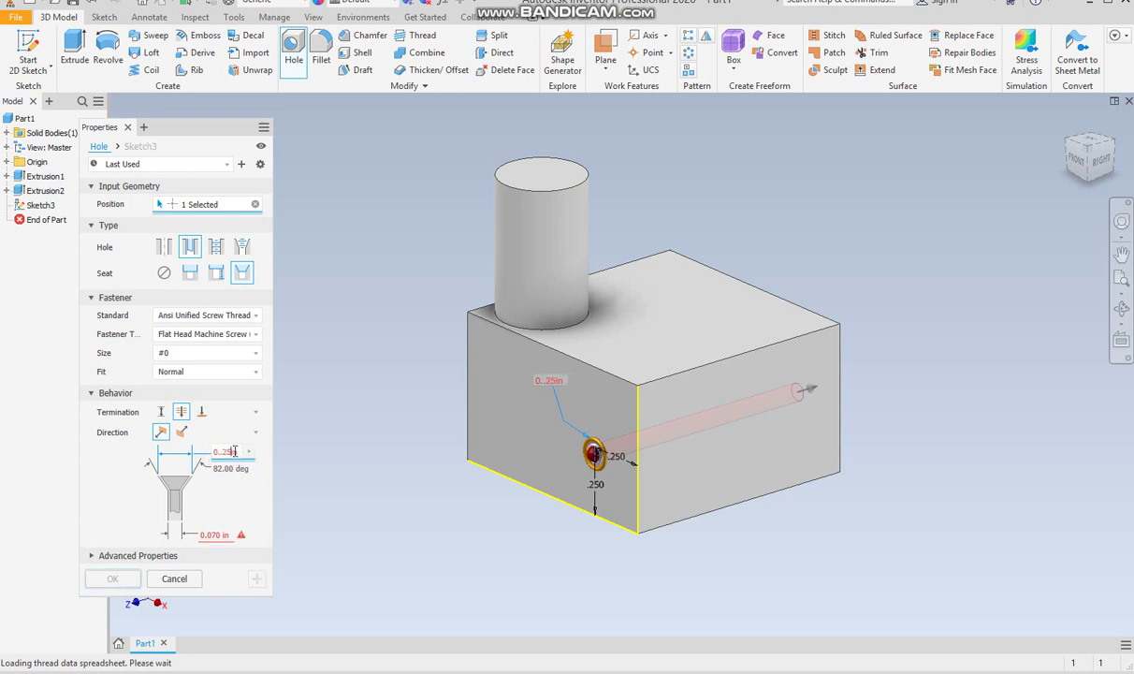
key(Delete)
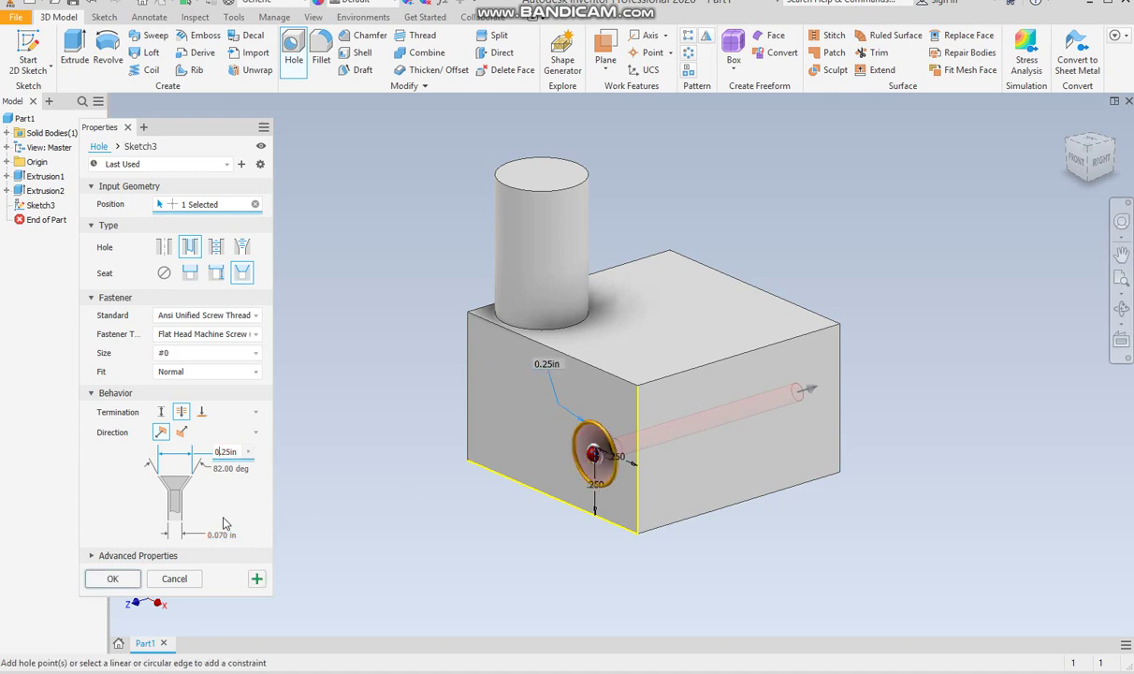
Step: Set the hole diameter to 0.125 in and create Hole1
click(218, 534)
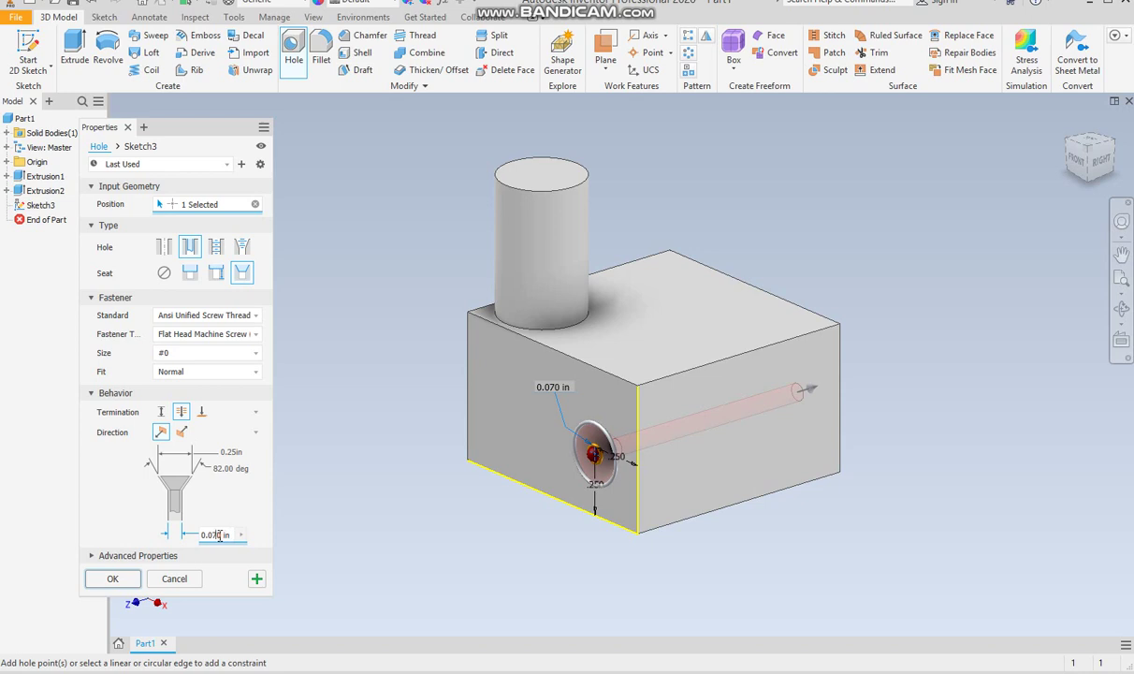
double_click(210, 535)
text(0.125)
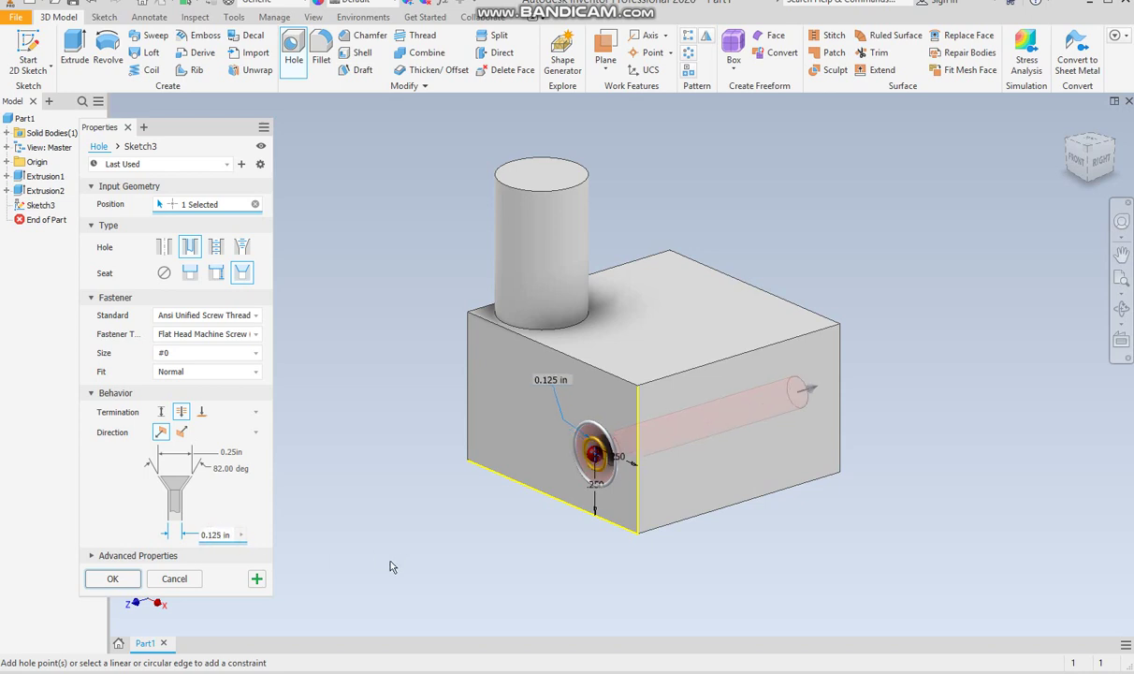
click(112, 578)
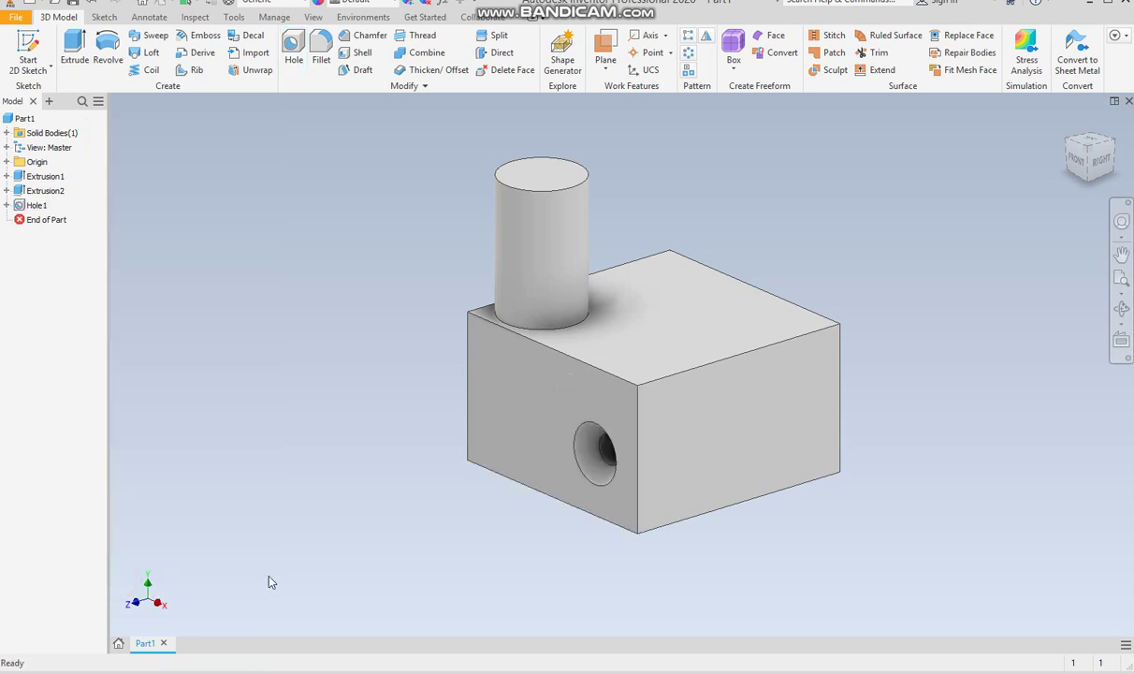
Step: Add Hole2, a plain 0.070 in hole concentric with the cylinder top edge
click(1121, 253)
click(1077, 160)
click(1088, 150)
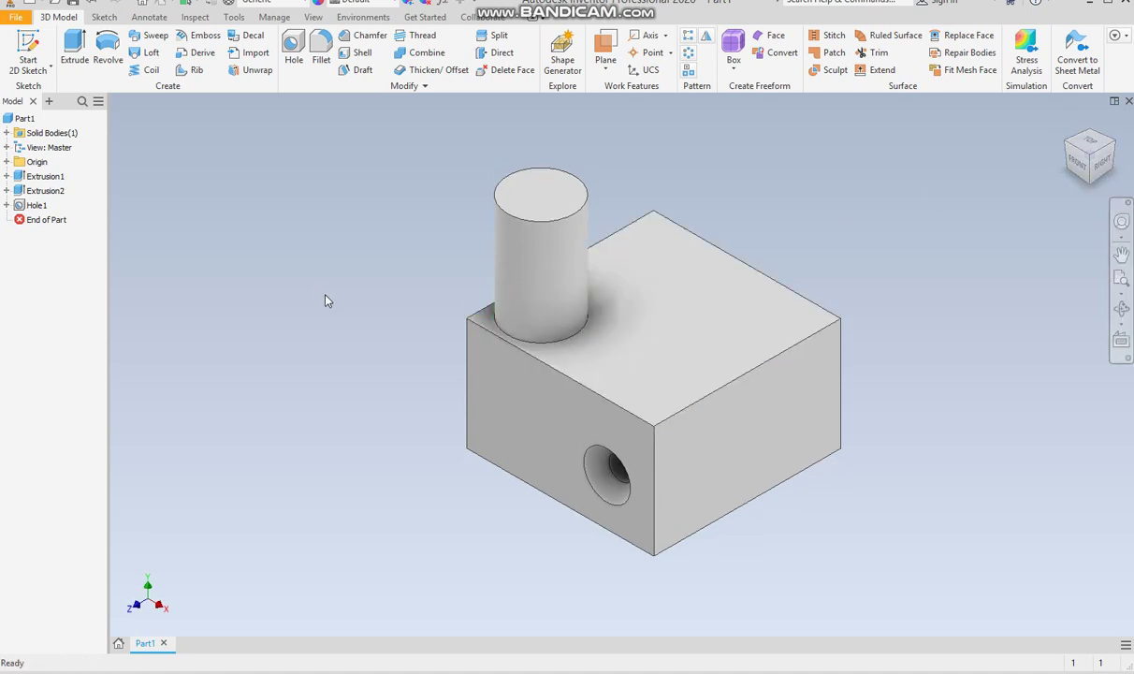
click(296, 49)
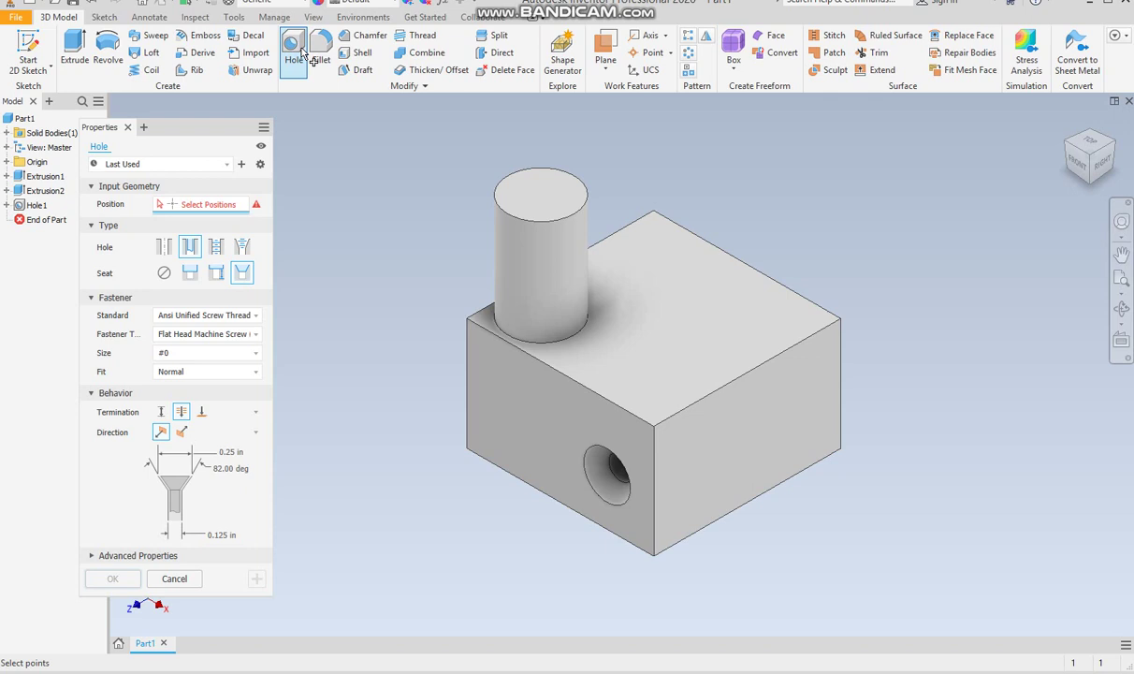
click(544, 192)
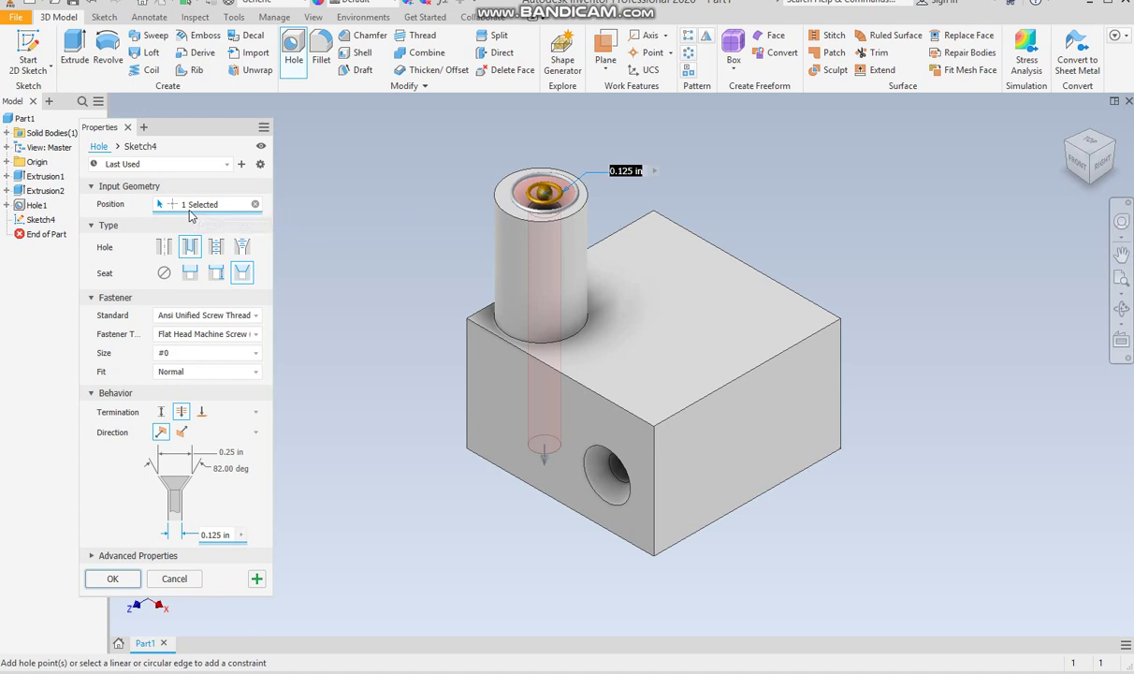
click(500, 191)
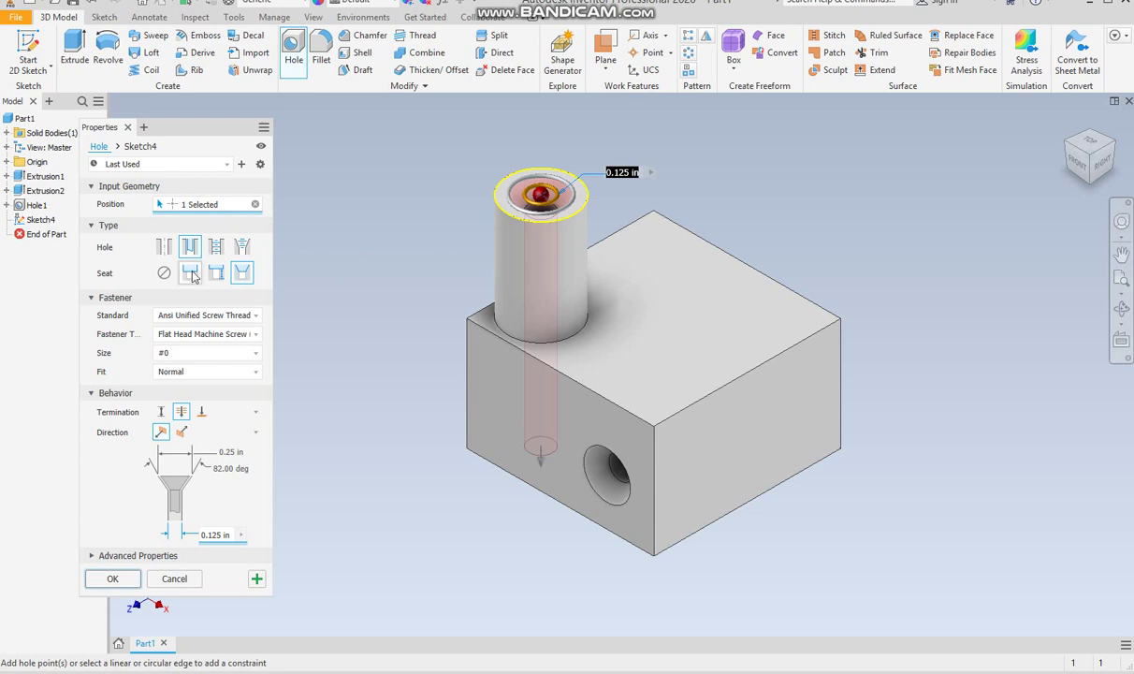
click(164, 272)
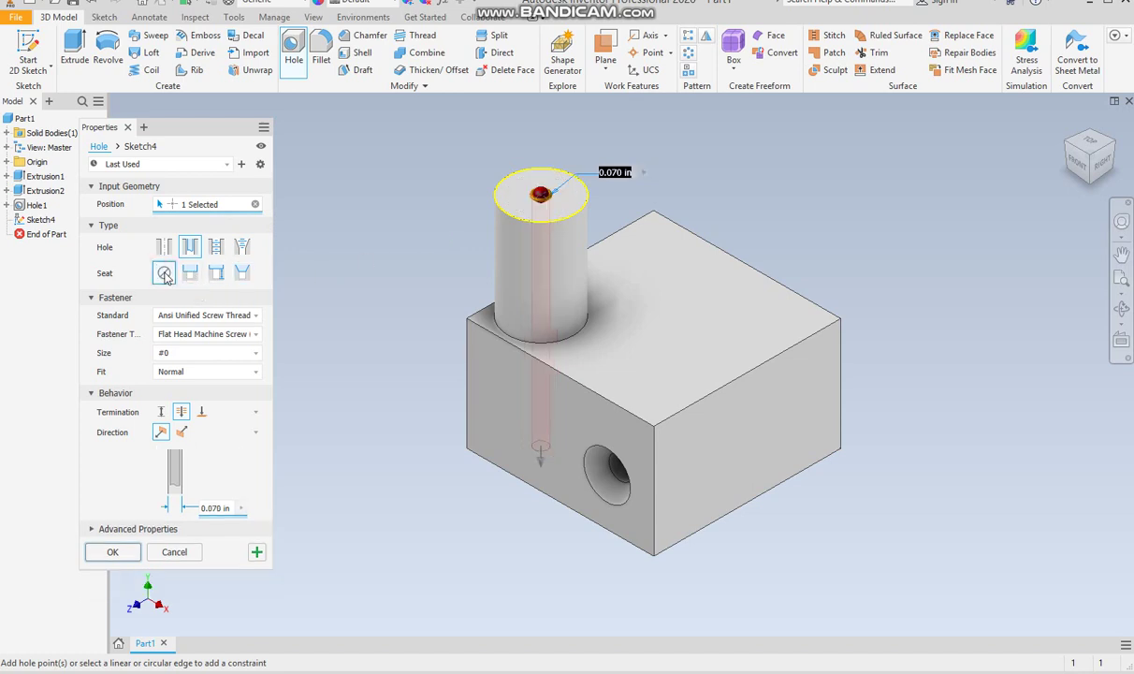
click(114, 551)
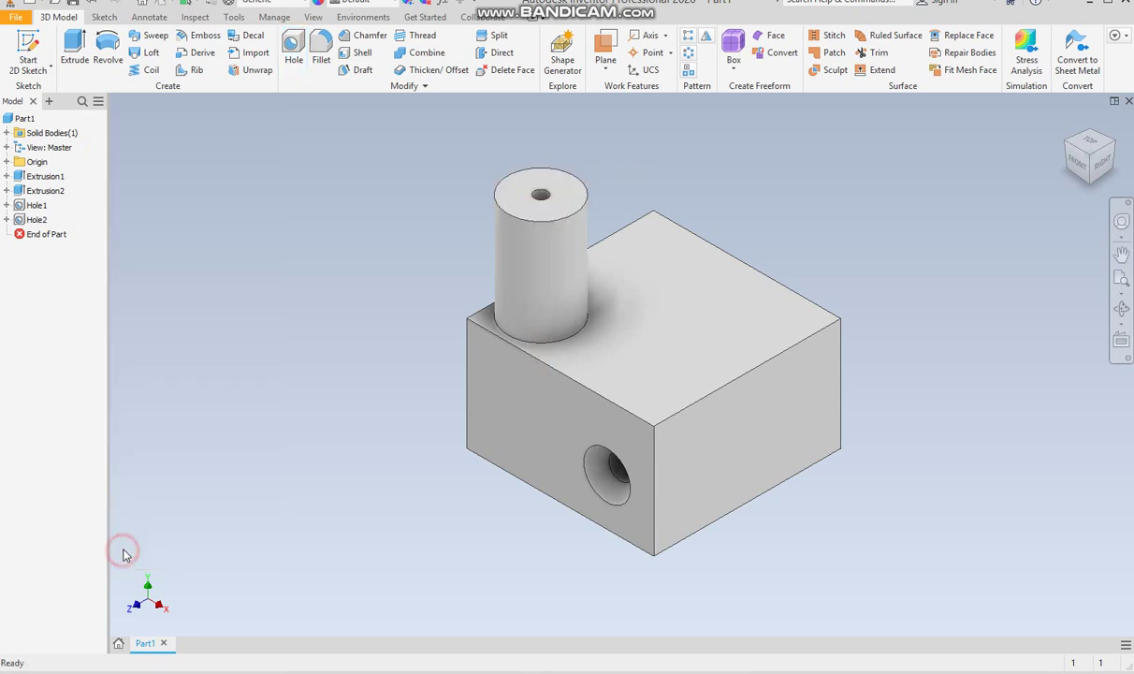
Step: Start a sketch on the block's top face and place a single point on it
click(695, 330)
click(798, 327)
middle_drag(550, 260, 570, 220)
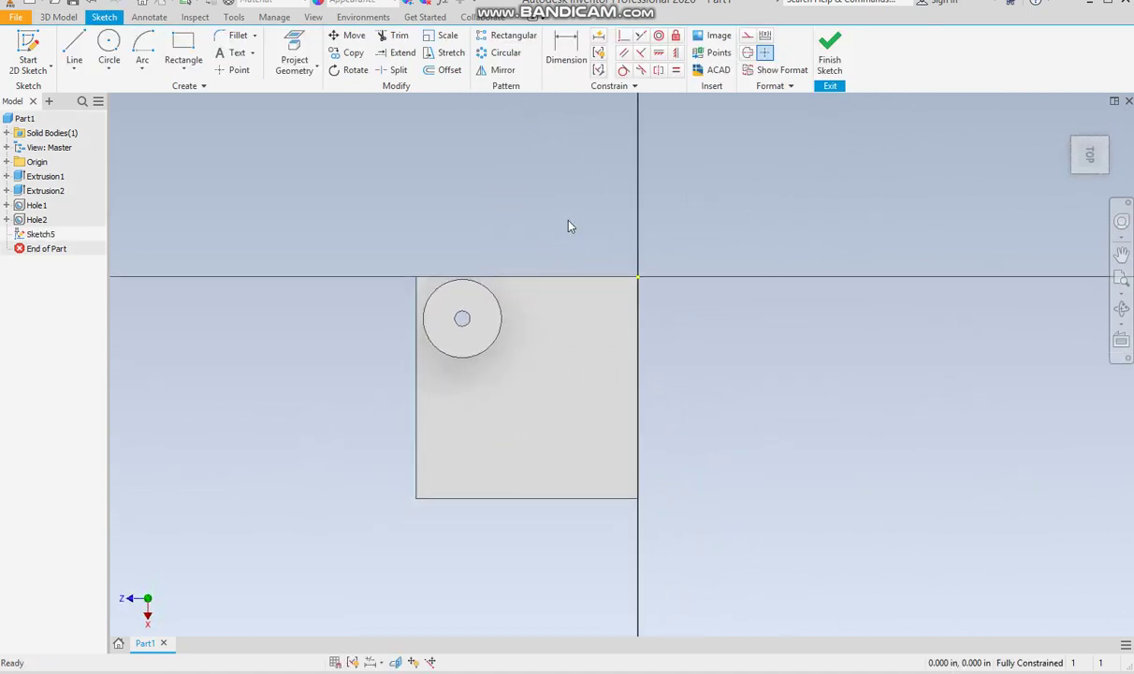
click(232, 69)
drag(575, 427, 570, 456)
click(581, 382)
right_click(582, 383)
click(638, 377)
Step: Dimension the sketch point 0.450 in from the top edge
click(566, 49)
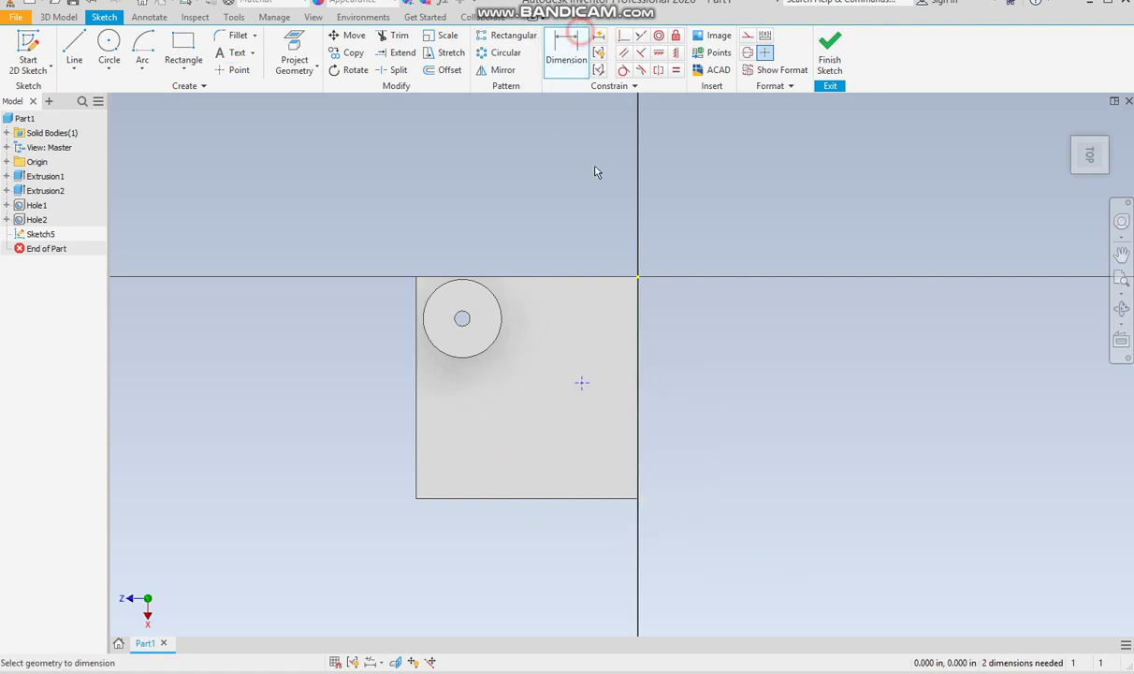
click(595, 277)
click(581, 384)
click(596, 348)
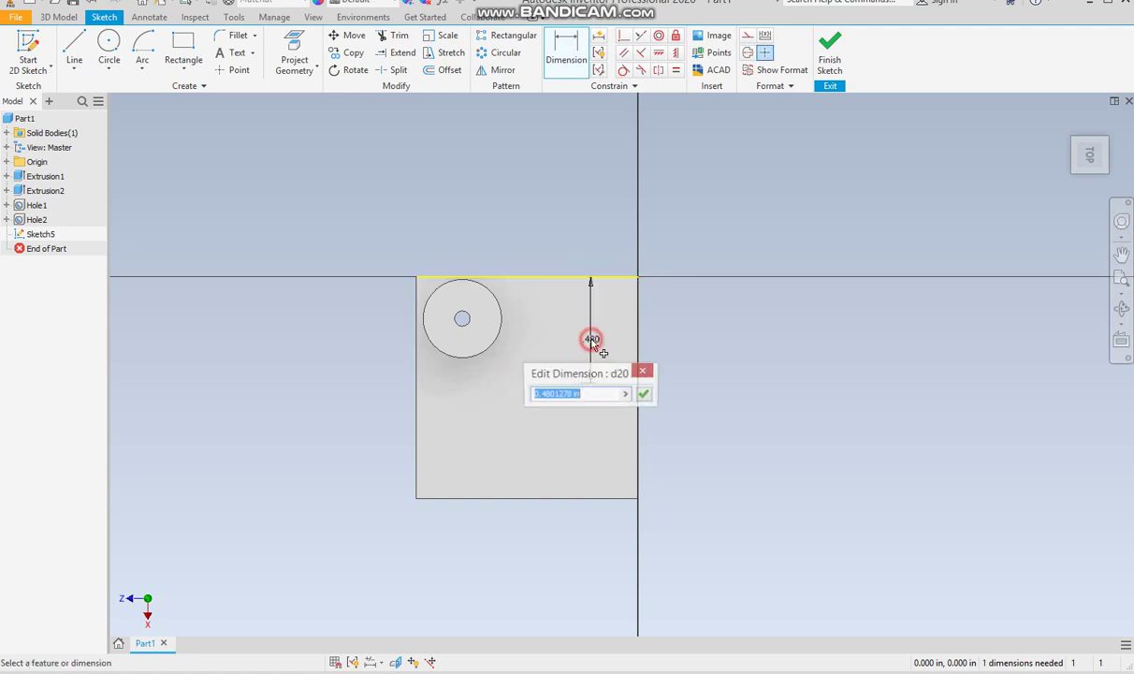
text(.45)
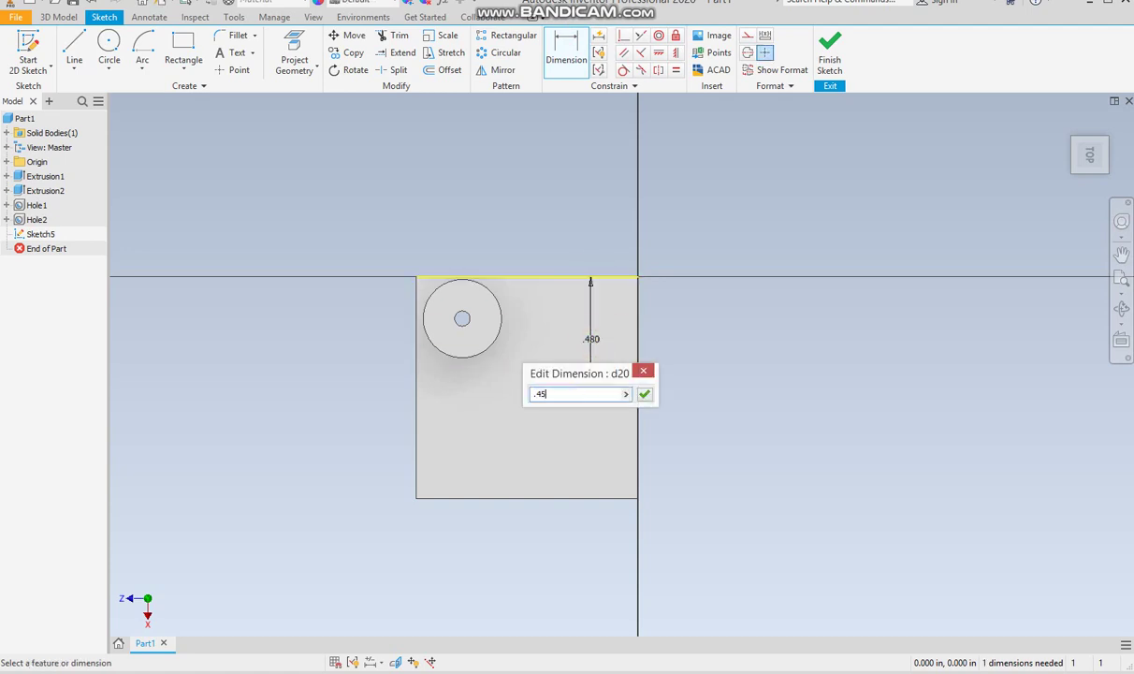
key(Return)
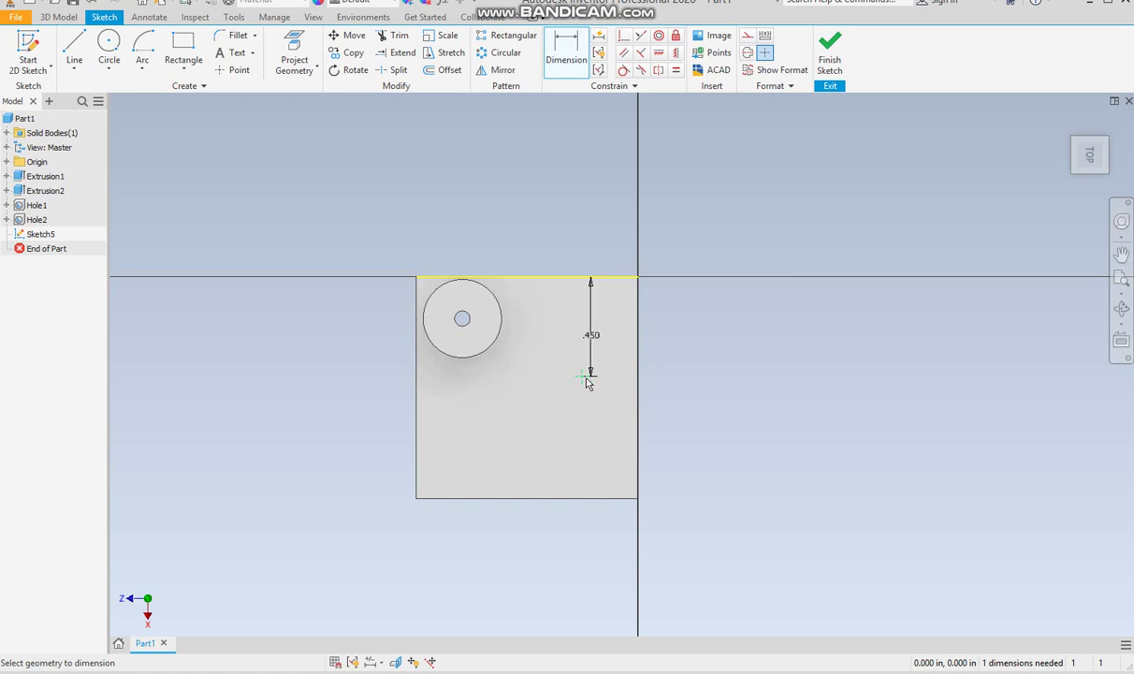
Step: Dimension the point 0.250 in from the right edge and reposition the .450 label
click(580, 375)
click(635, 372)
text(.25)
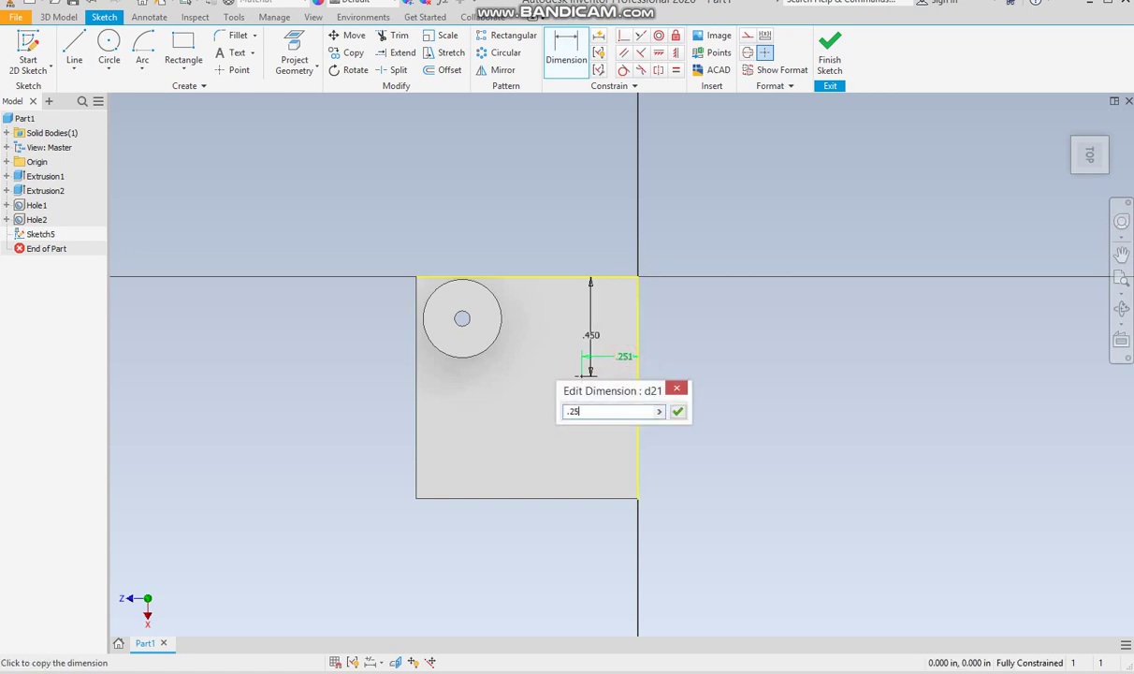
key(Return)
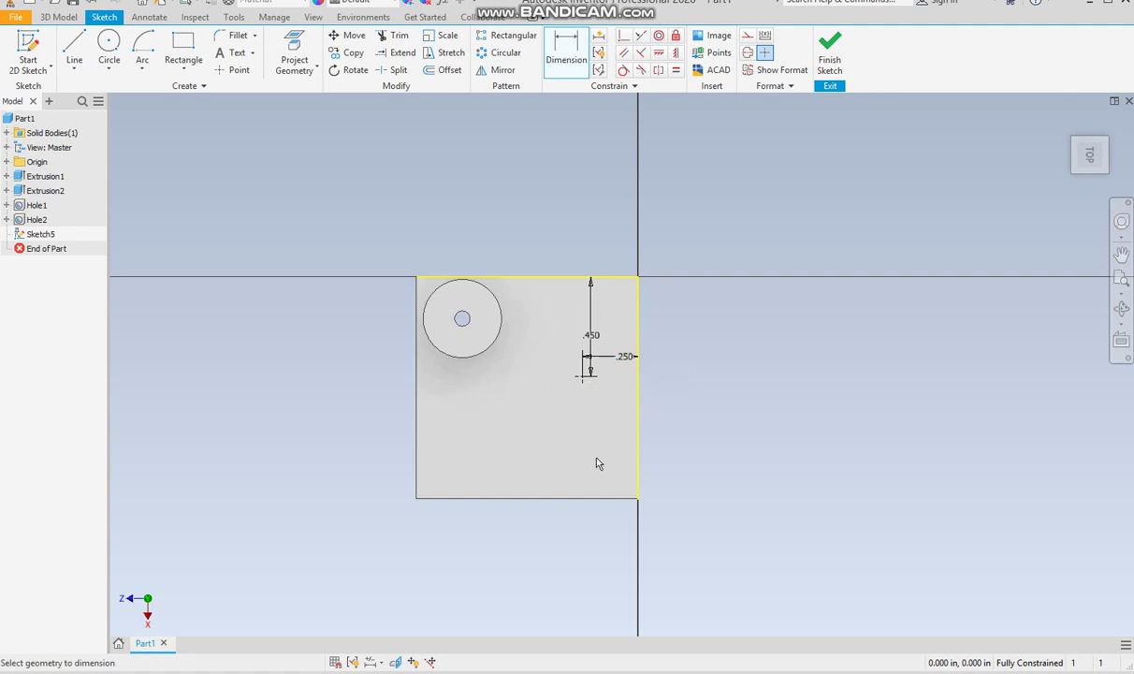
click(593, 335)
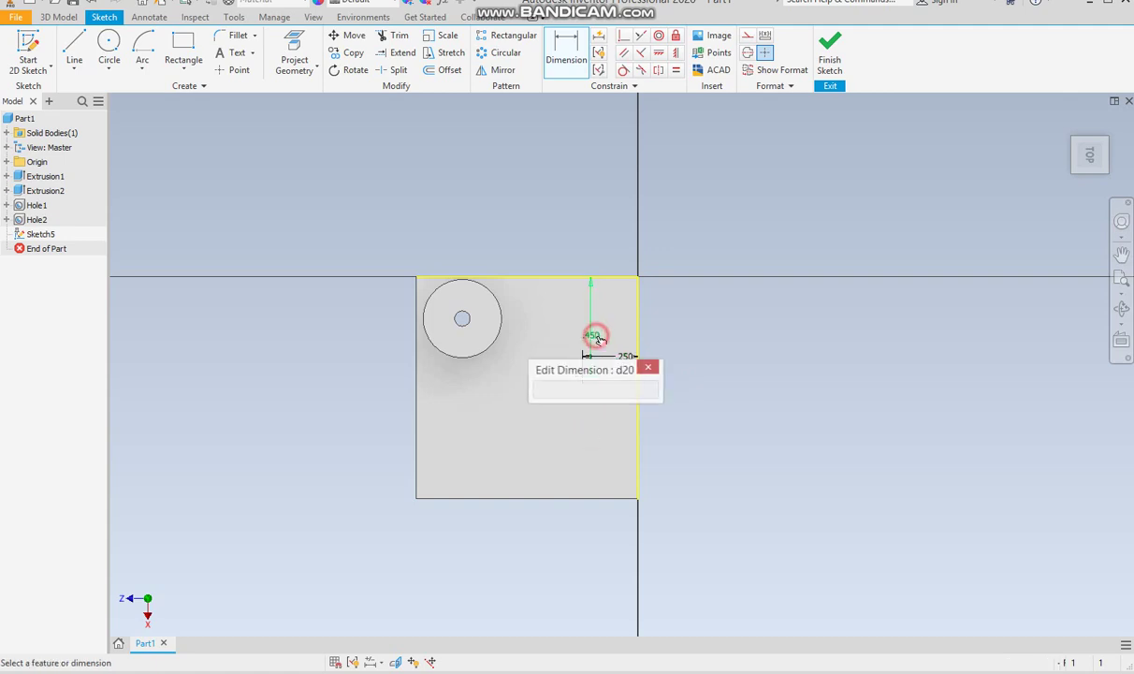
click(646, 365)
right_click(616, 331)
click(666, 324)
drag(589, 332, 544, 346)
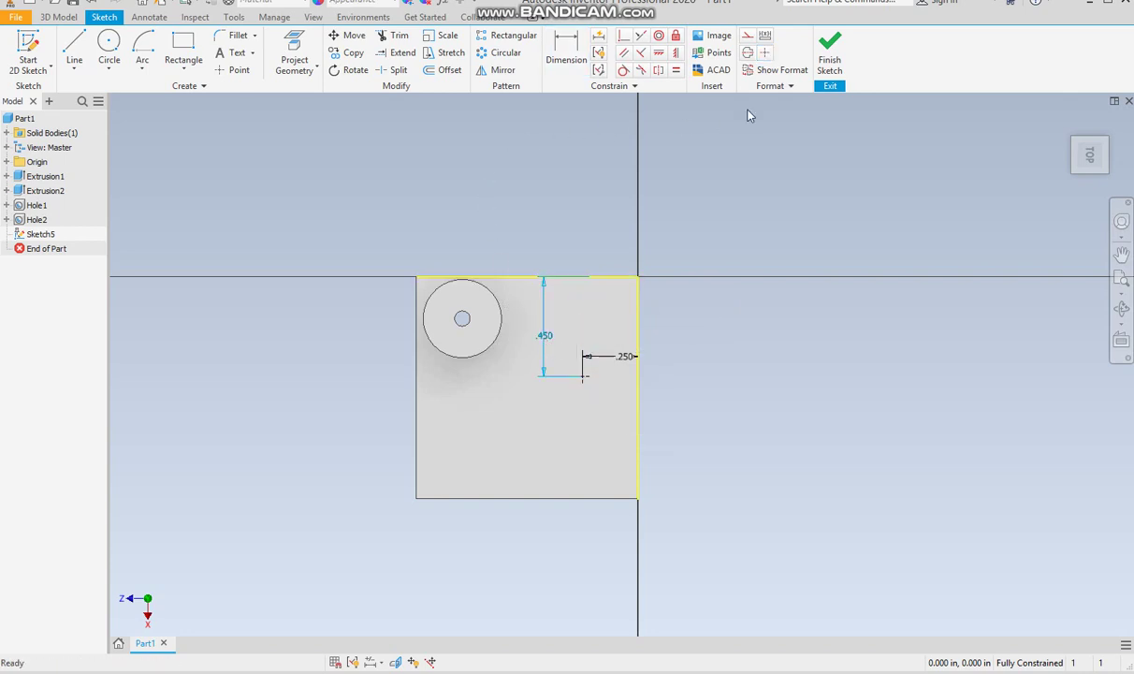
Step: Finish Sketch5 and begin a hole on its dimensioned point
click(829, 52)
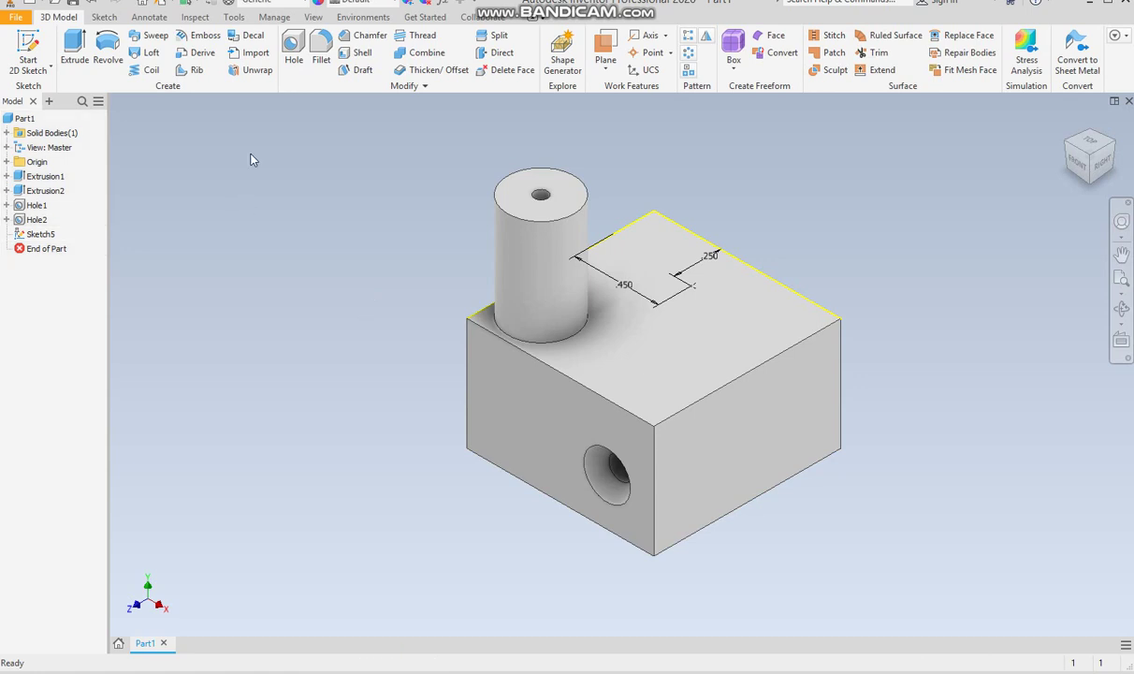
click(292, 52)
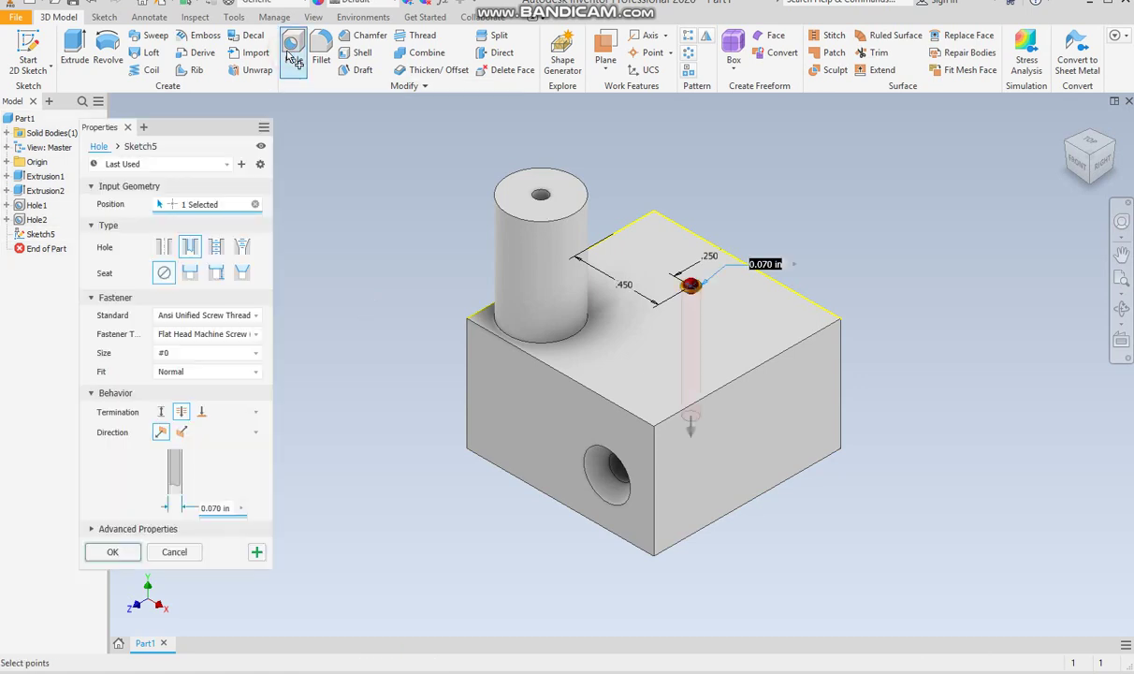